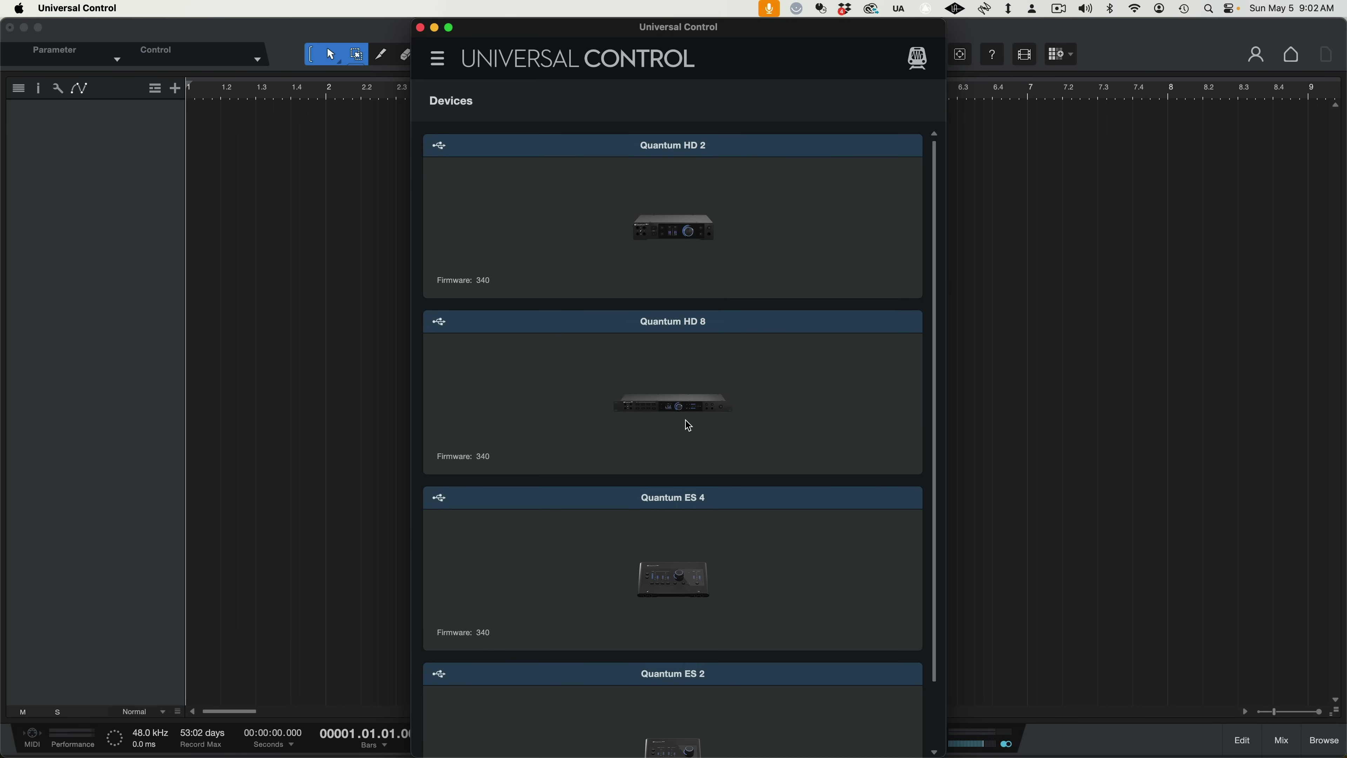
# On the Quantum HD 2's In 1, enable 48V and Auto Gain, reaching 58 dB gain with the fader at 0.00 dB
pyautogui.click(689, 240)
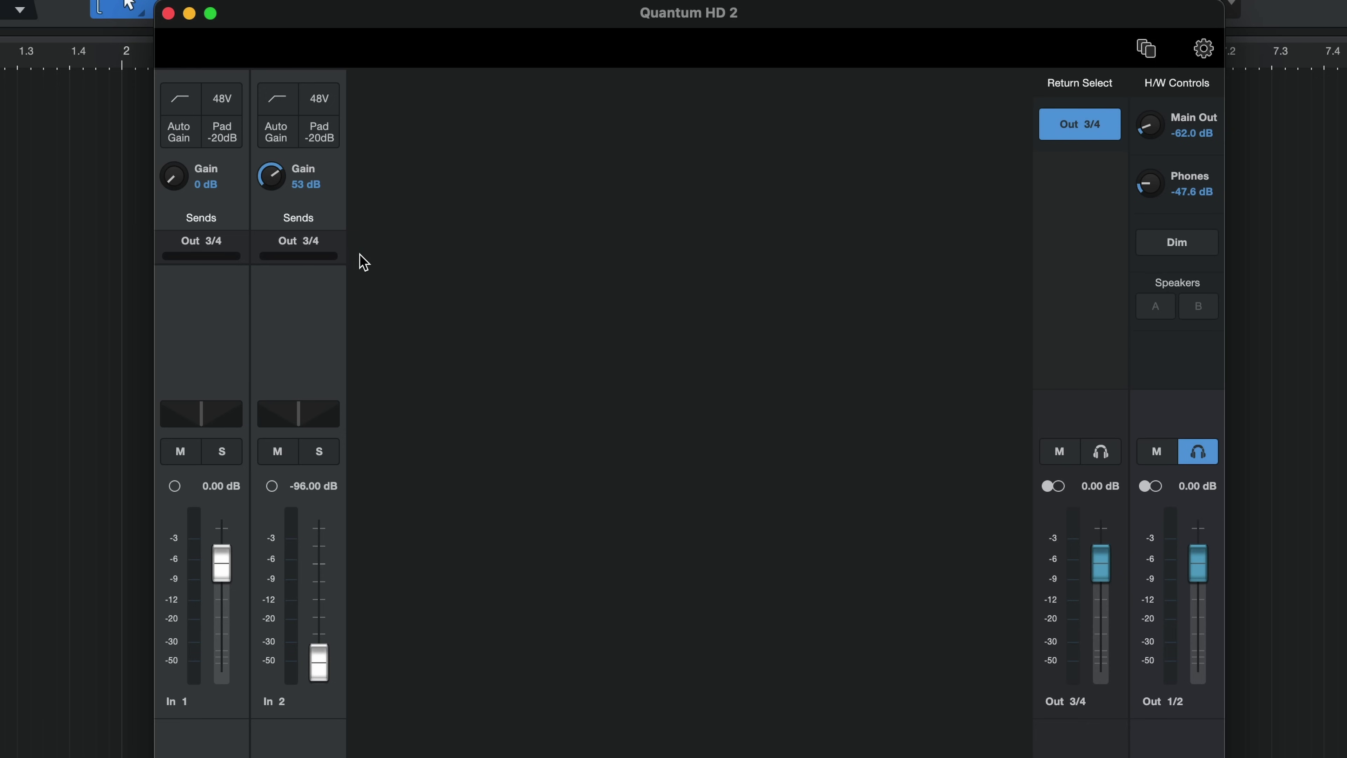
pyautogui.click(229, 113)
pyautogui.click(182, 109)
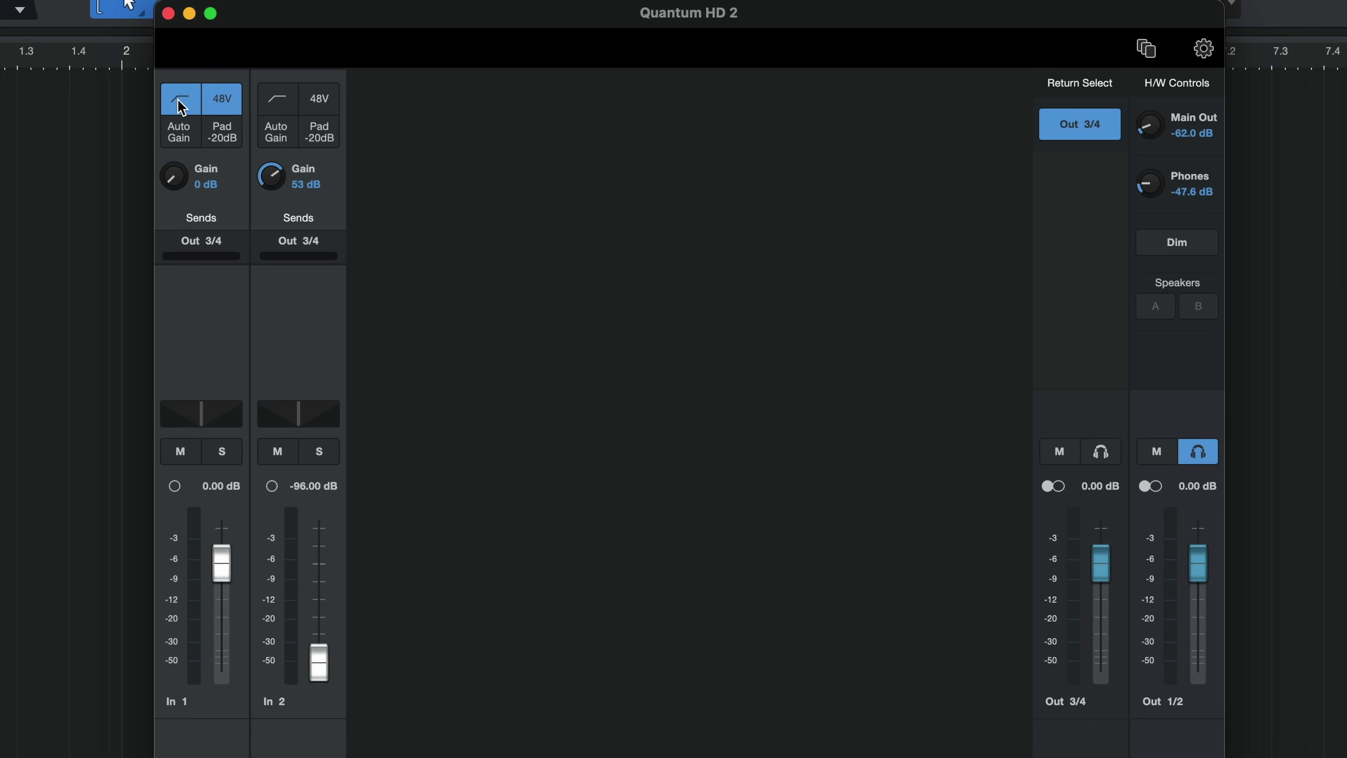
pyautogui.moveTo(175, 176); pyautogui.dragTo(204, 50)
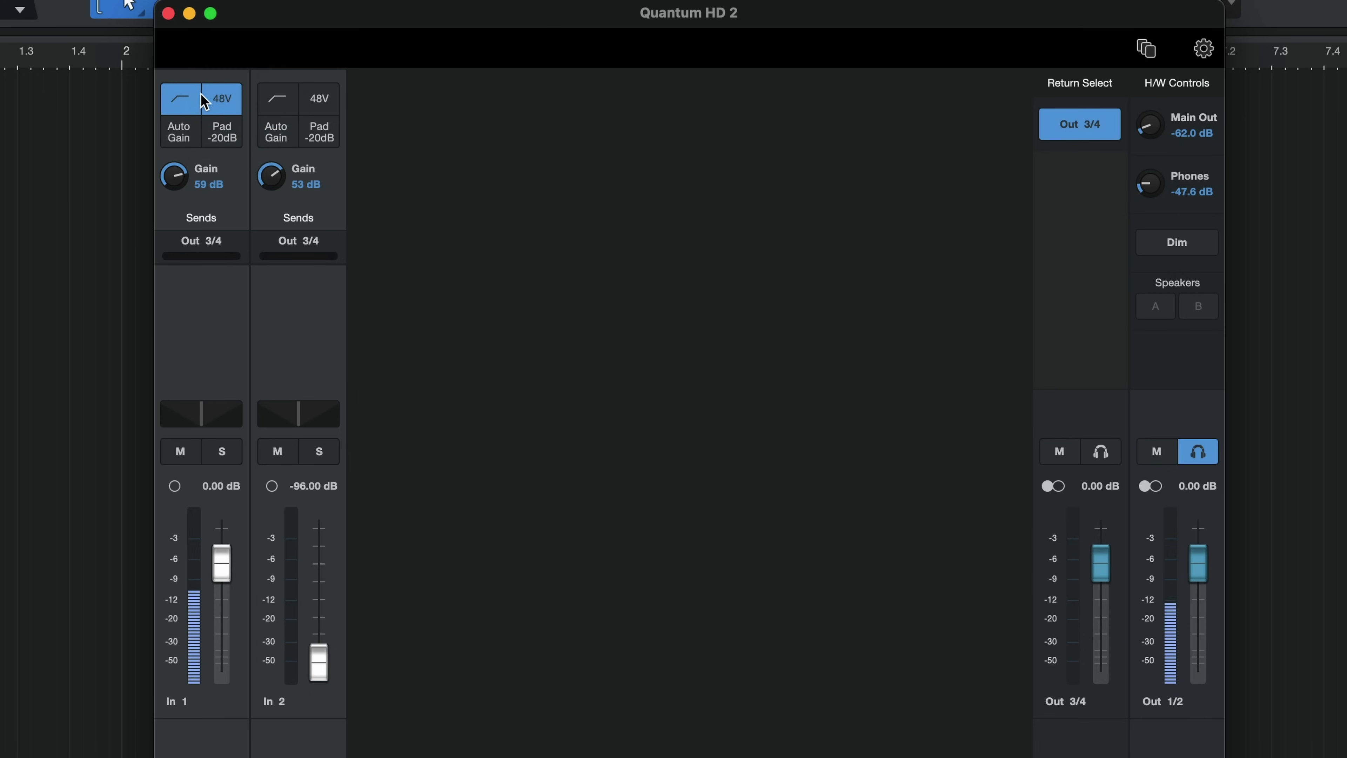
pyautogui.click(185, 135)
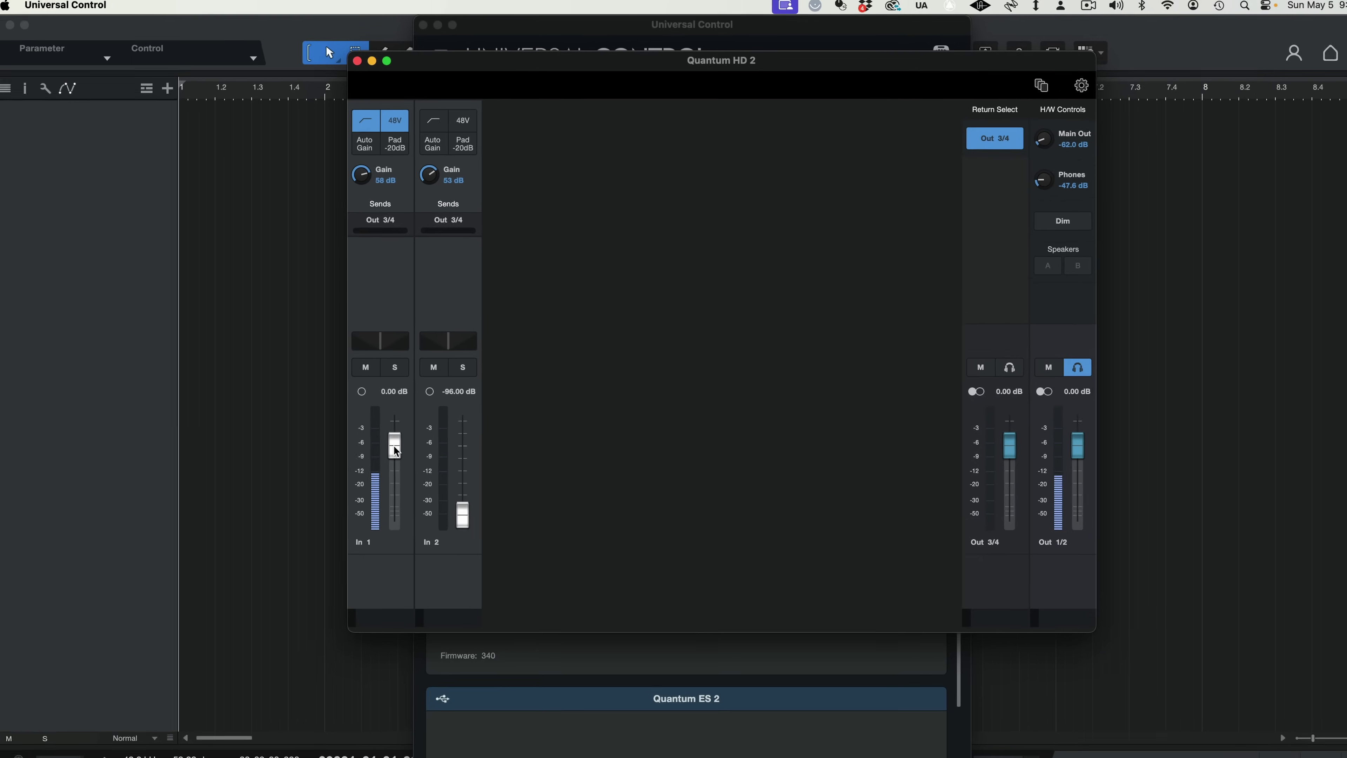
pyautogui.moveTo(397, 451)
pyautogui.mouseDown()
pyautogui.moveTo(391, 536)
pyautogui.moveTo(405, 438)
pyautogui.mouseUp()
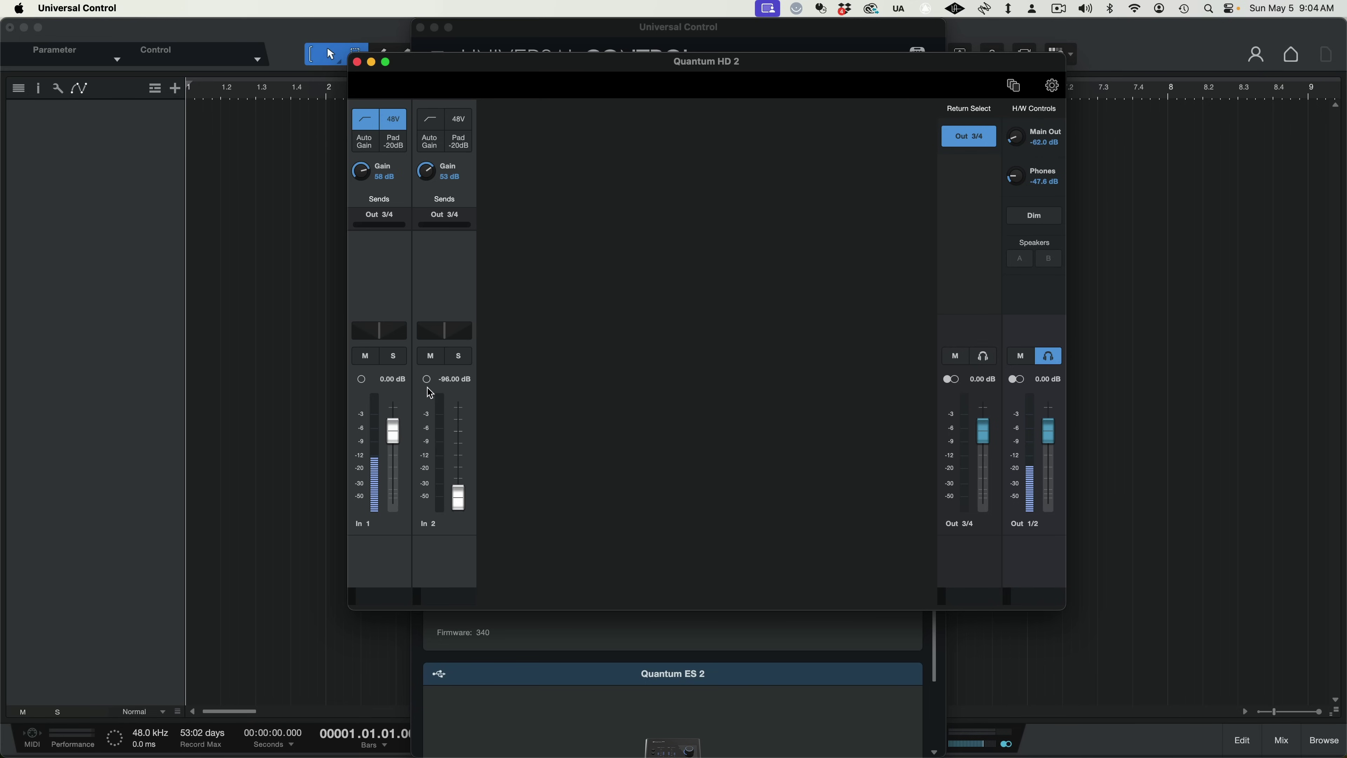
# Raise the Quantum HD 2's LED brightness to 28 in its settings
pyautogui.click(1052, 86)
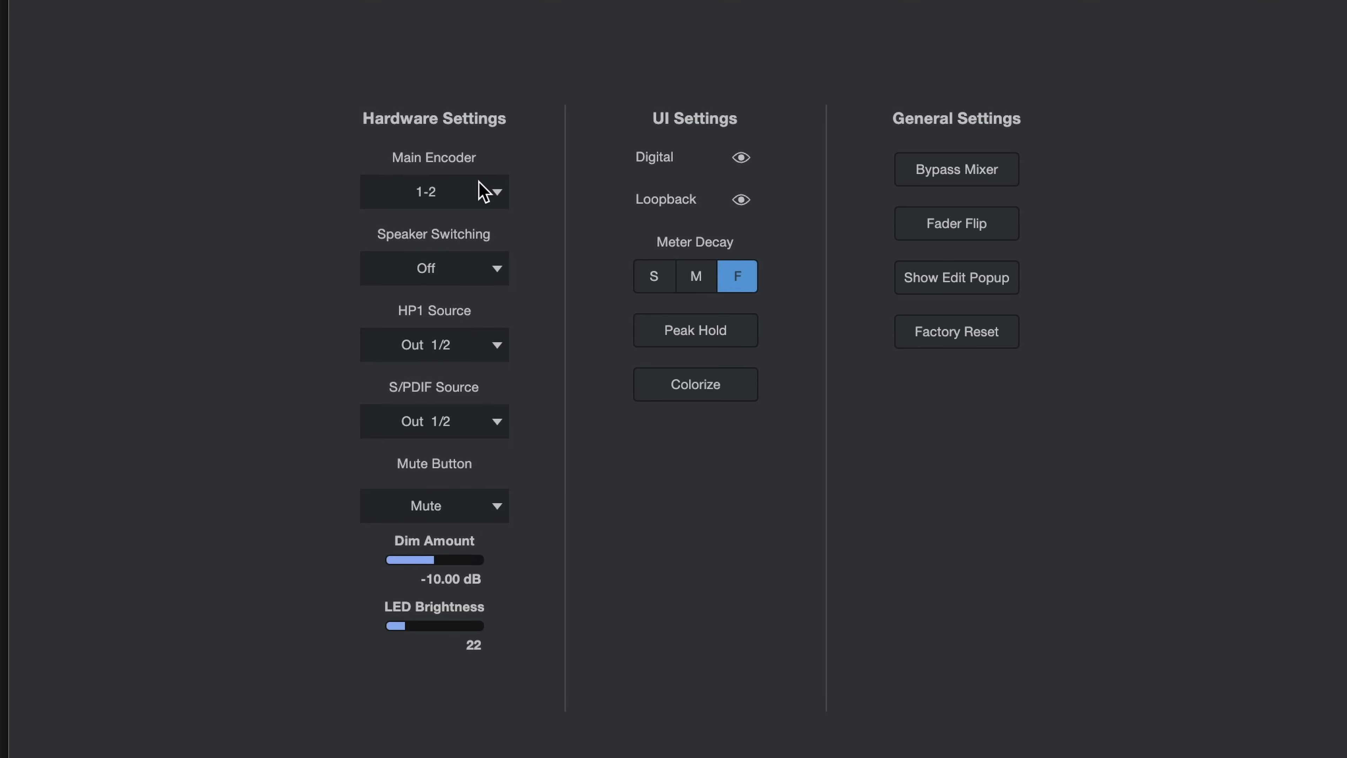
pyautogui.click(477, 268)
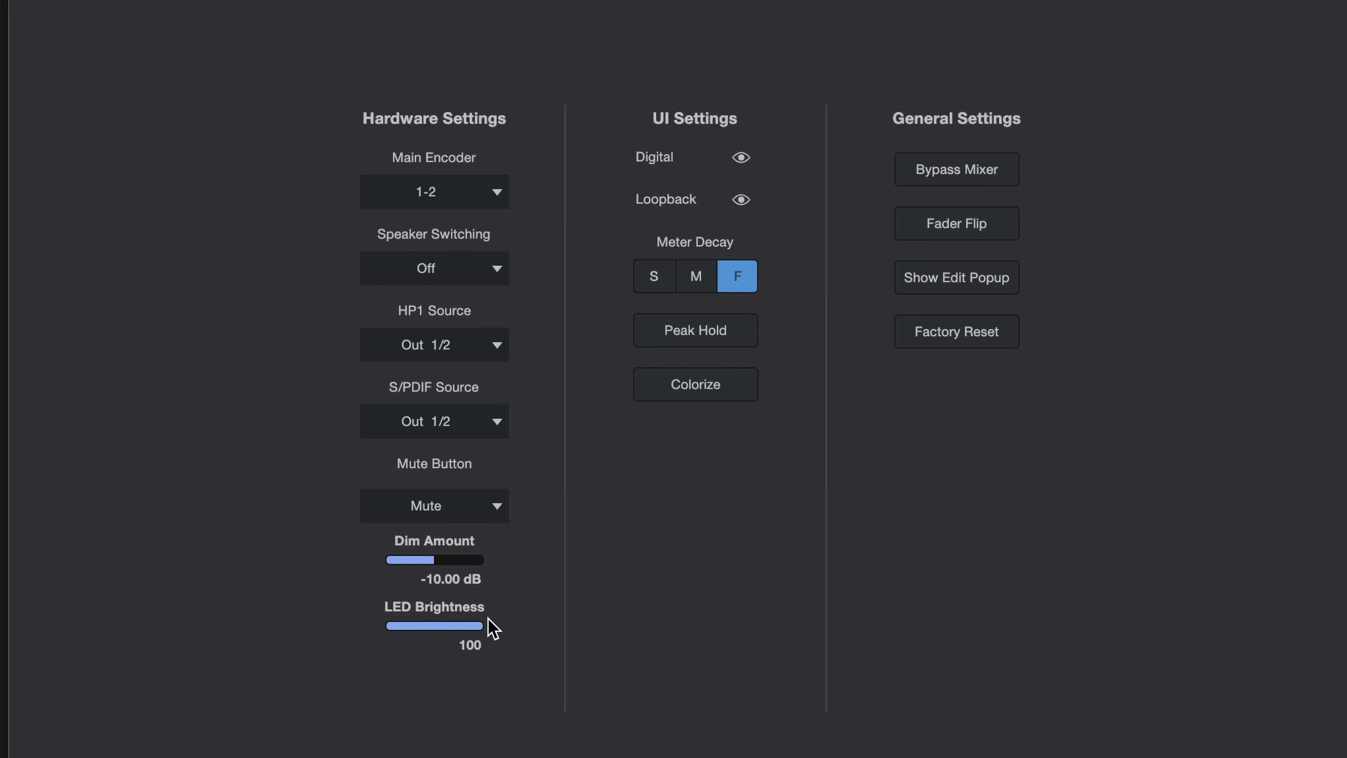
pyautogui.moveTo(459, 624); pyautogui.dragTo(413, 622)
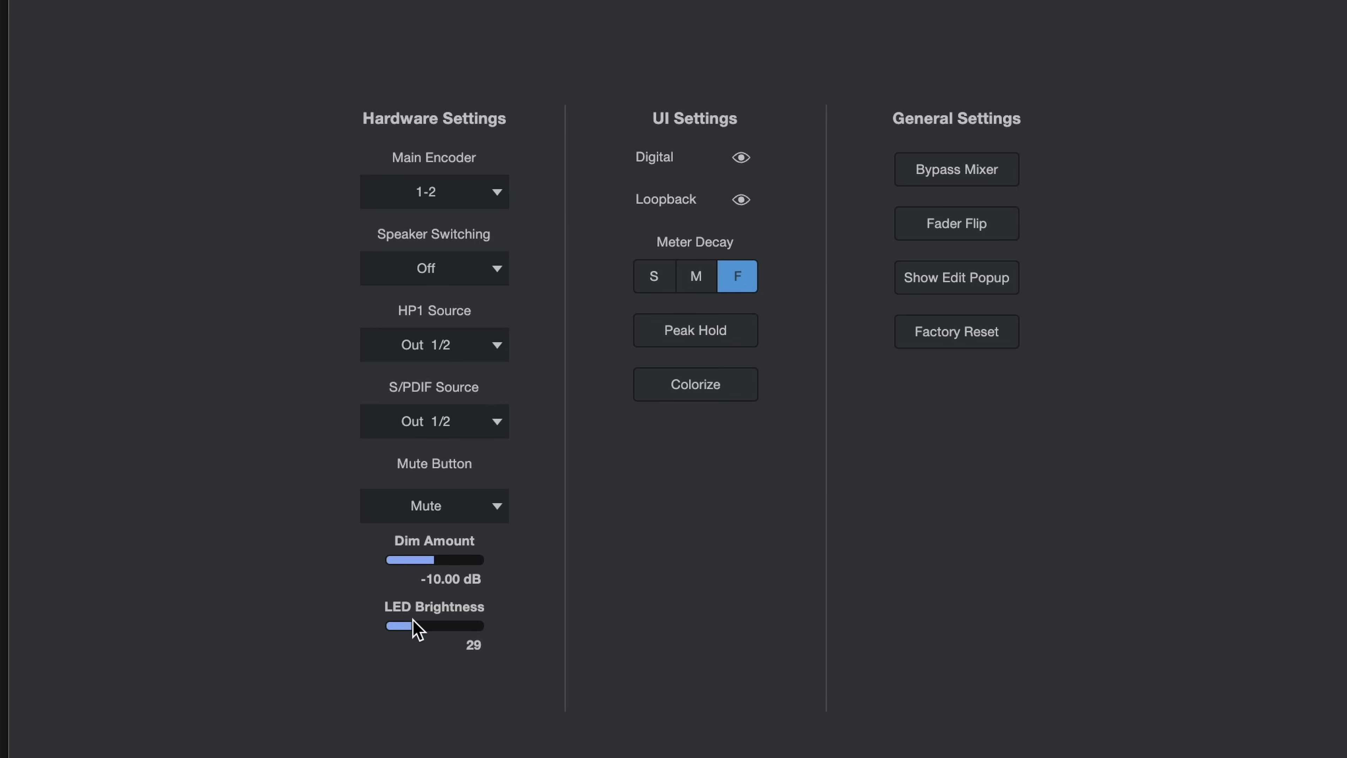
# Turn on meter peak hold, set medium meter decay, and show the digital and loopback channels
pyautogui.click(726, 324)
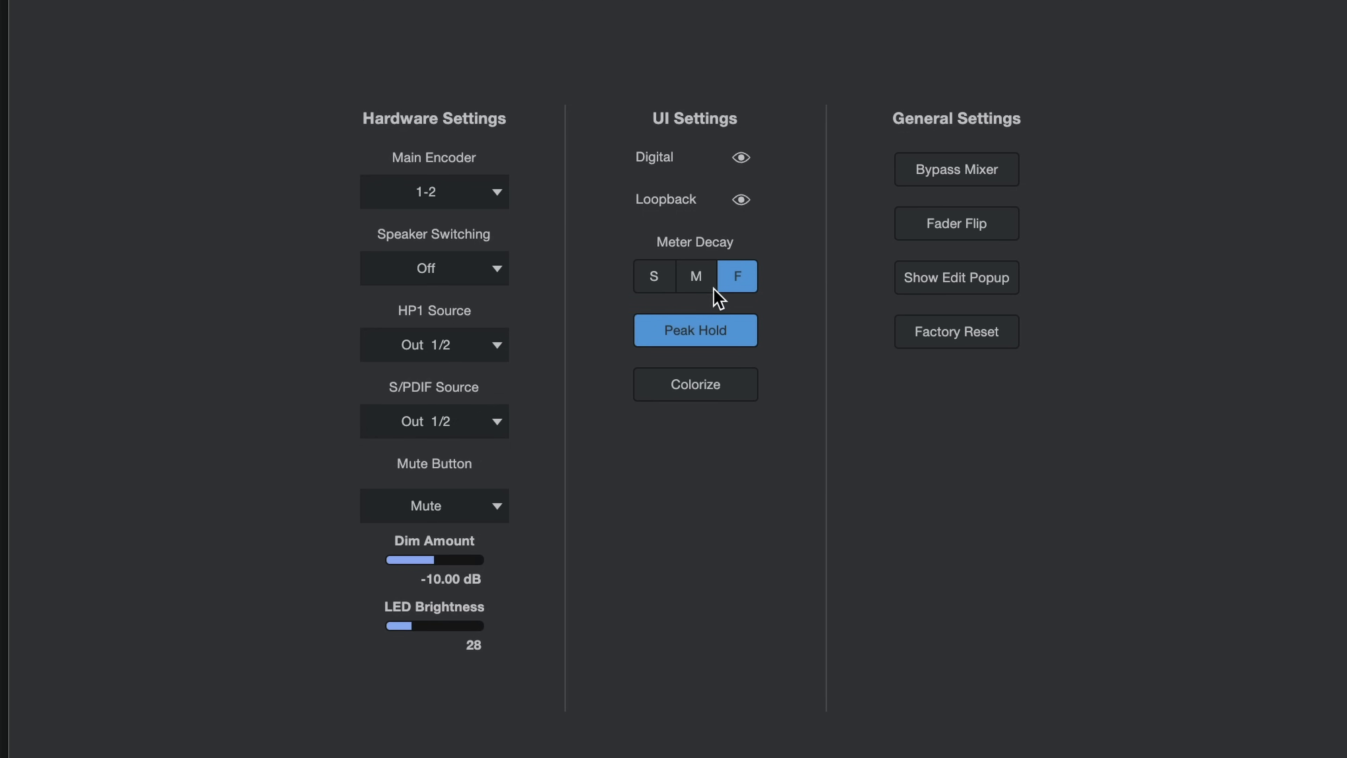
pyautogui.click(696, 277)
pyautogui.click(658, 280)
pyautogui.click(740, 276)
pyautogui.click(703, 282)
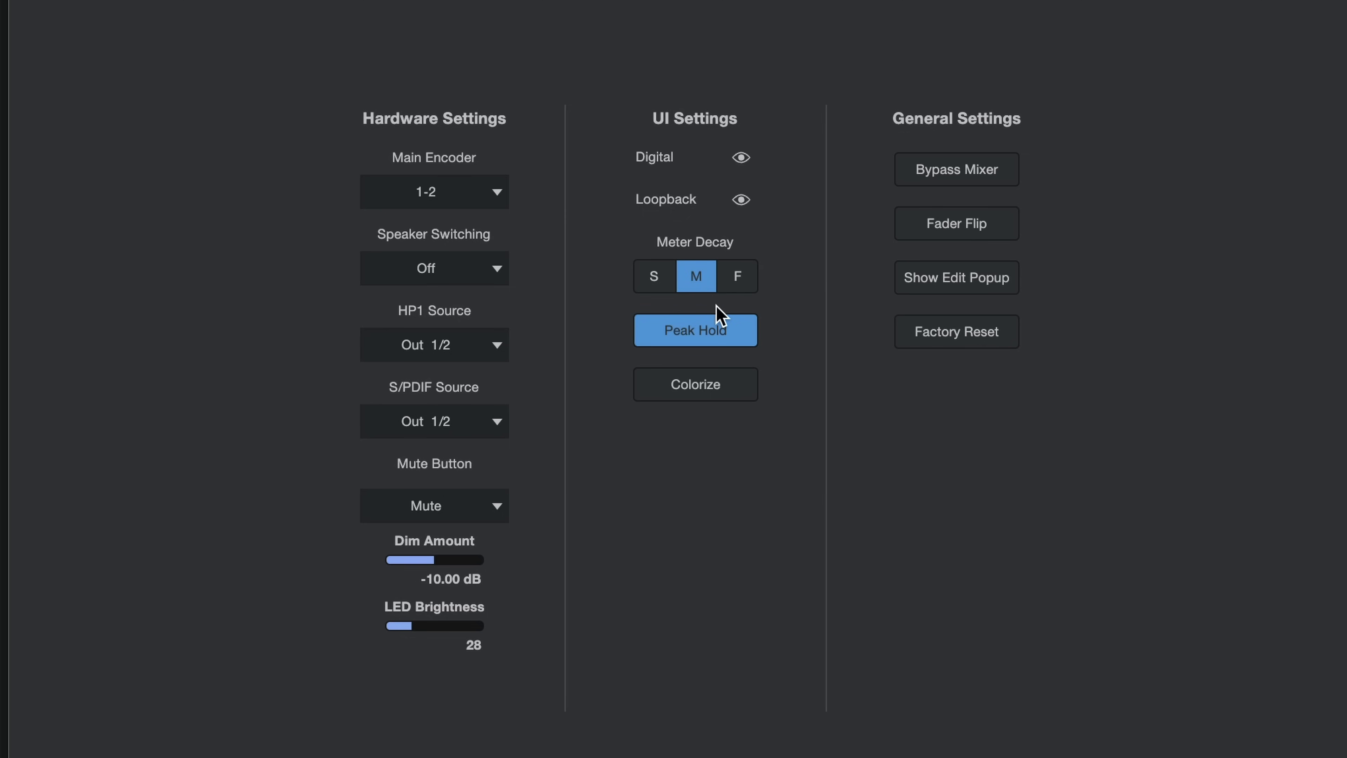
pyautogui.click(742, 157)
pyautogui.click(740, 198)
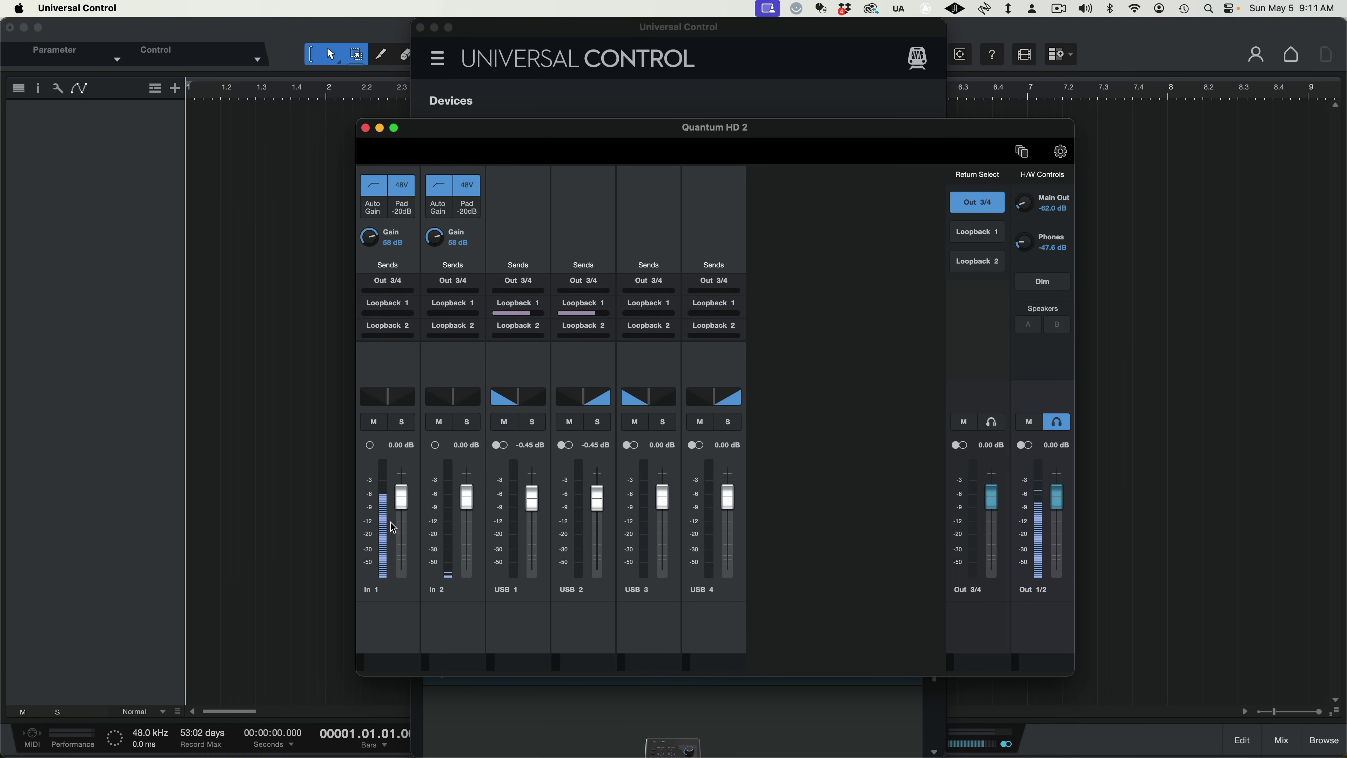
# Add new tracks named REVERB in Studio One, with 2 as the track count
pyautogui.click(100, 166)
pyautogui.click(175, 88)
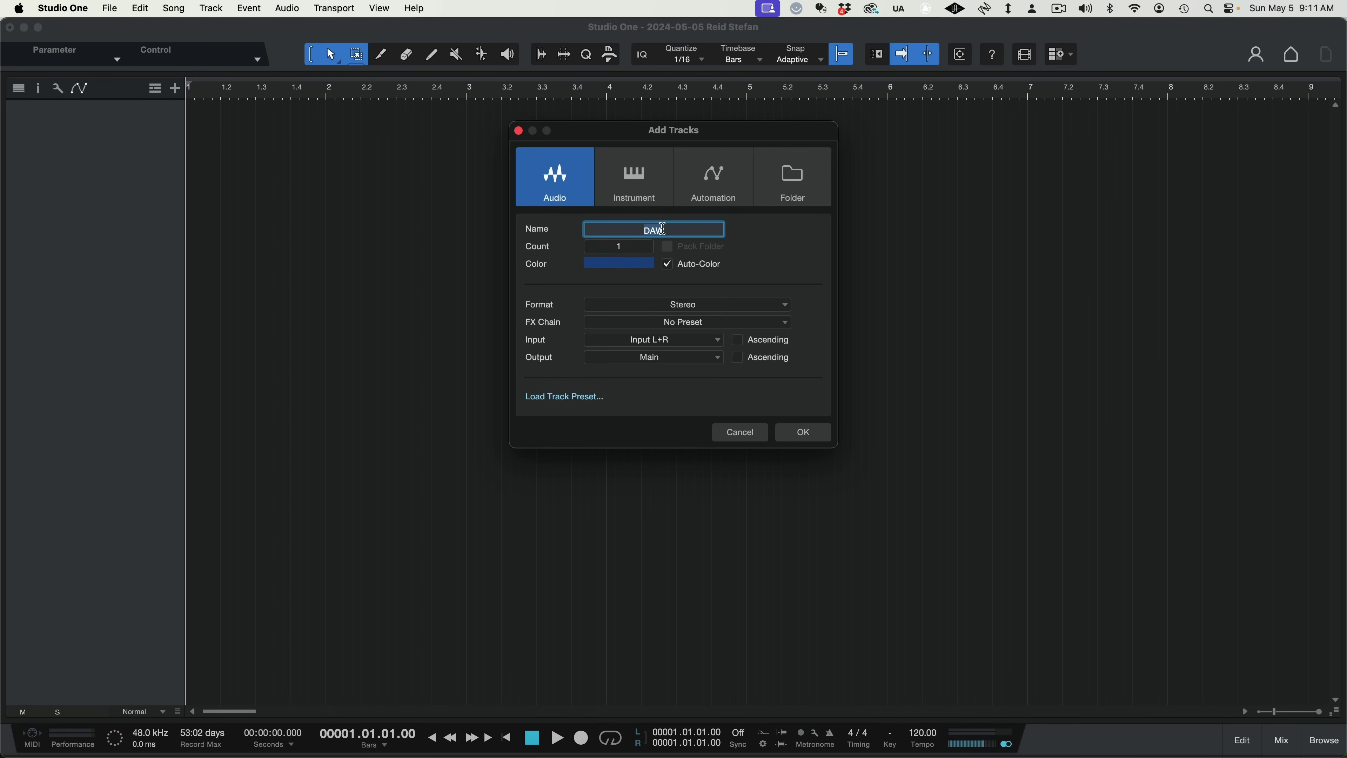
pyautogui.write('REVERB')
pyautogui.click(634, 251)
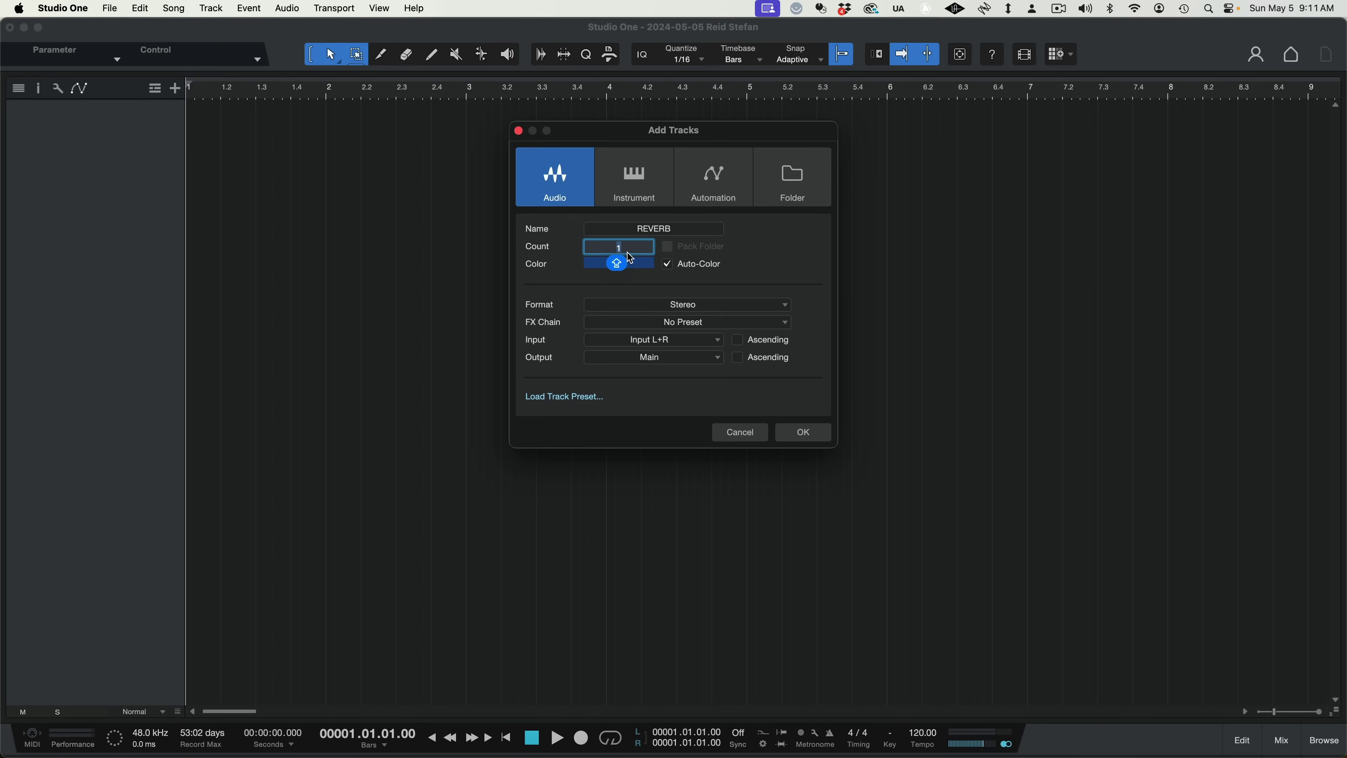
pyautogui.write('2')
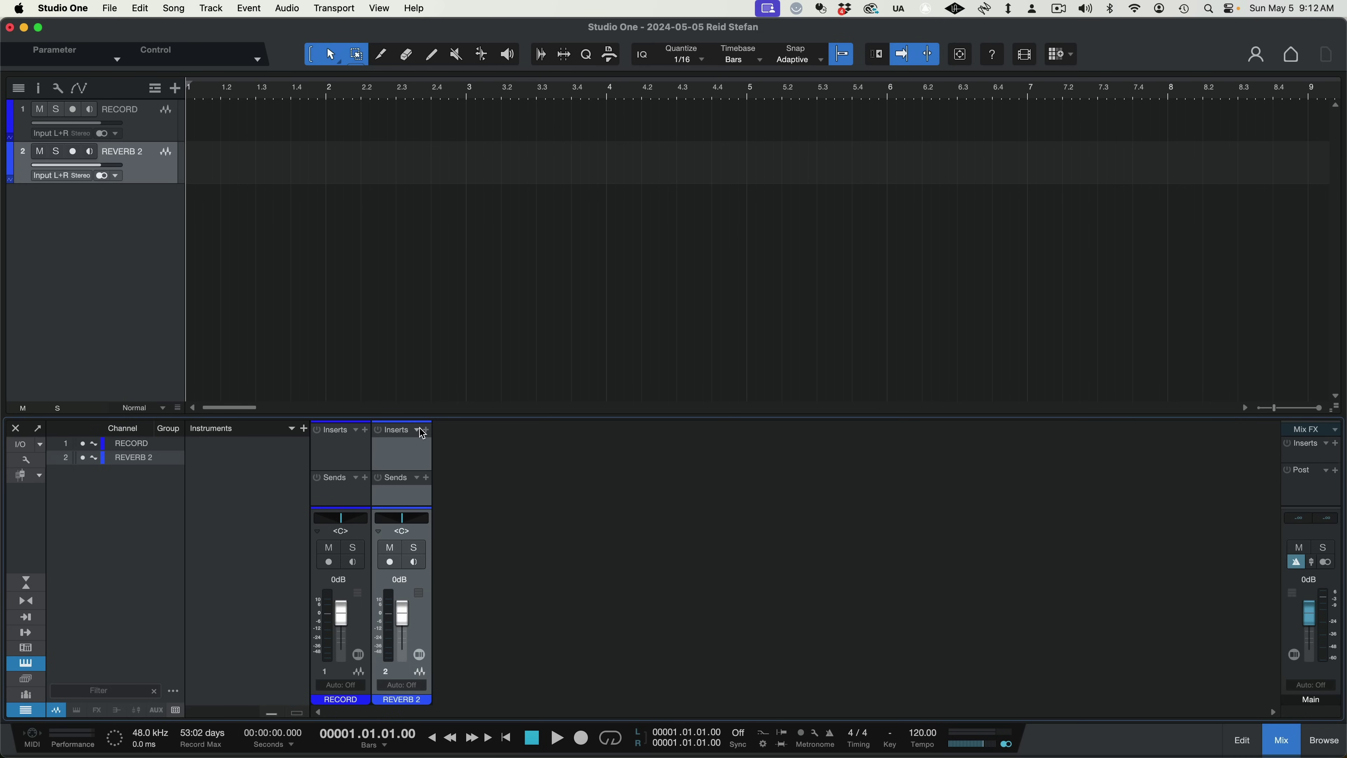
# Insert Room Reverb on REVERB 2 and set its mix to 100% wet
pyautogui.click(426, 431)
pyautogui.click(478, 512)
pyautogui.scroll(-5, 535, 552)
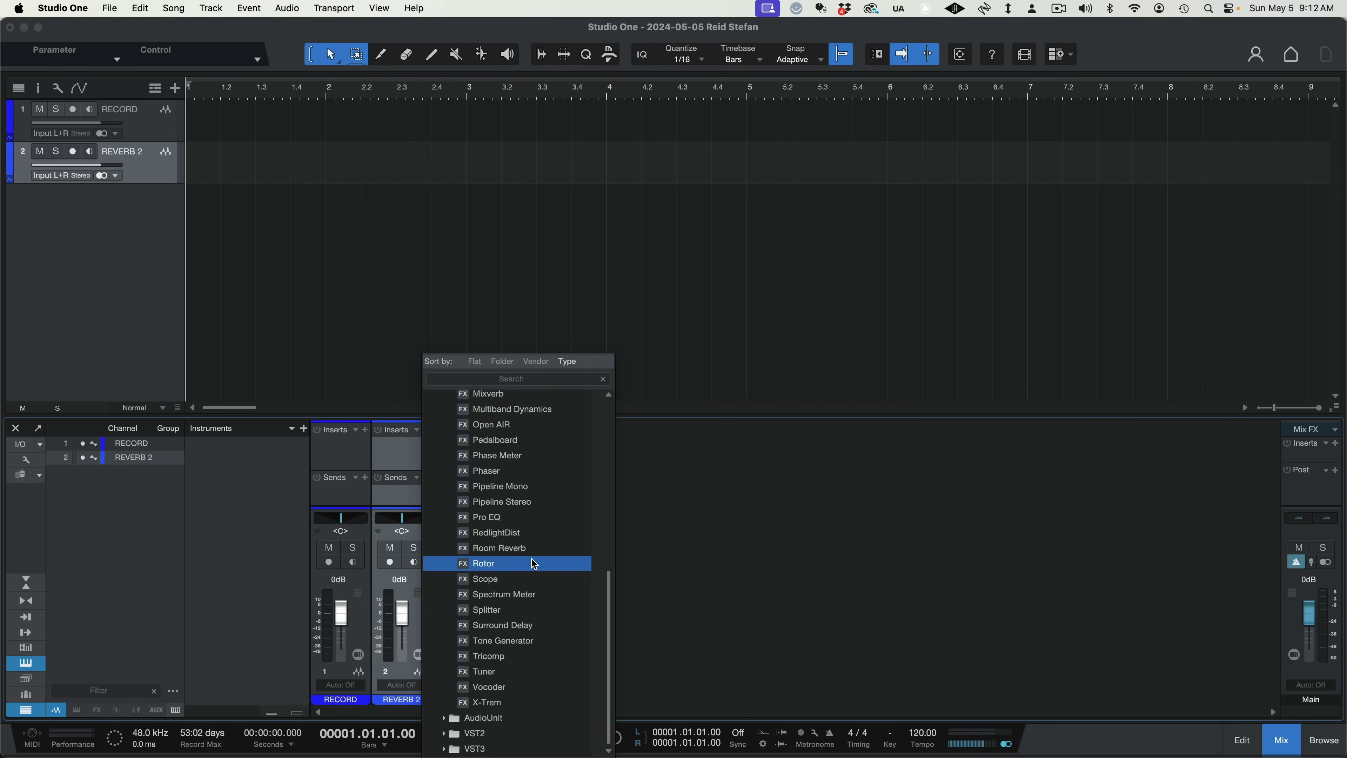
pyautogui.click(536, 549)
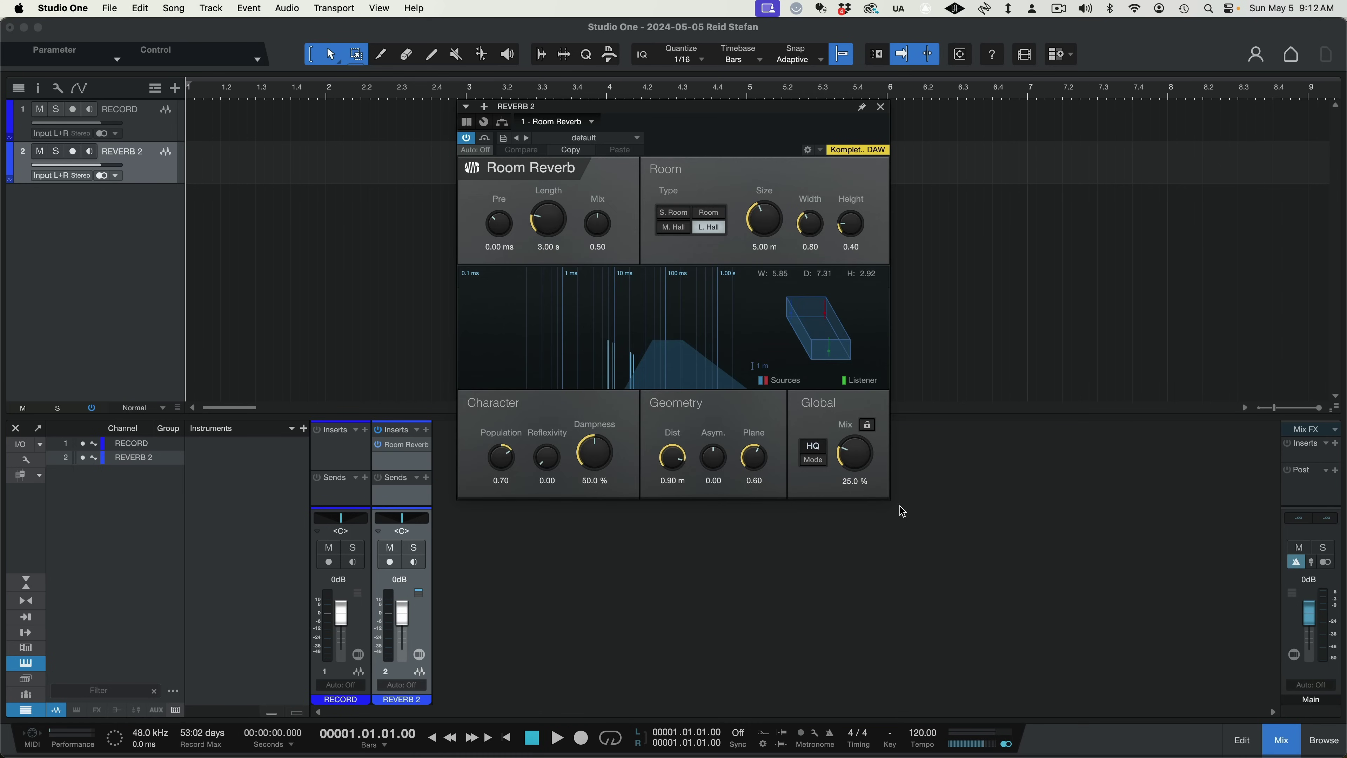
pyautogui.moveTo(855, 454); pyautogui.dragTo(868, 318)
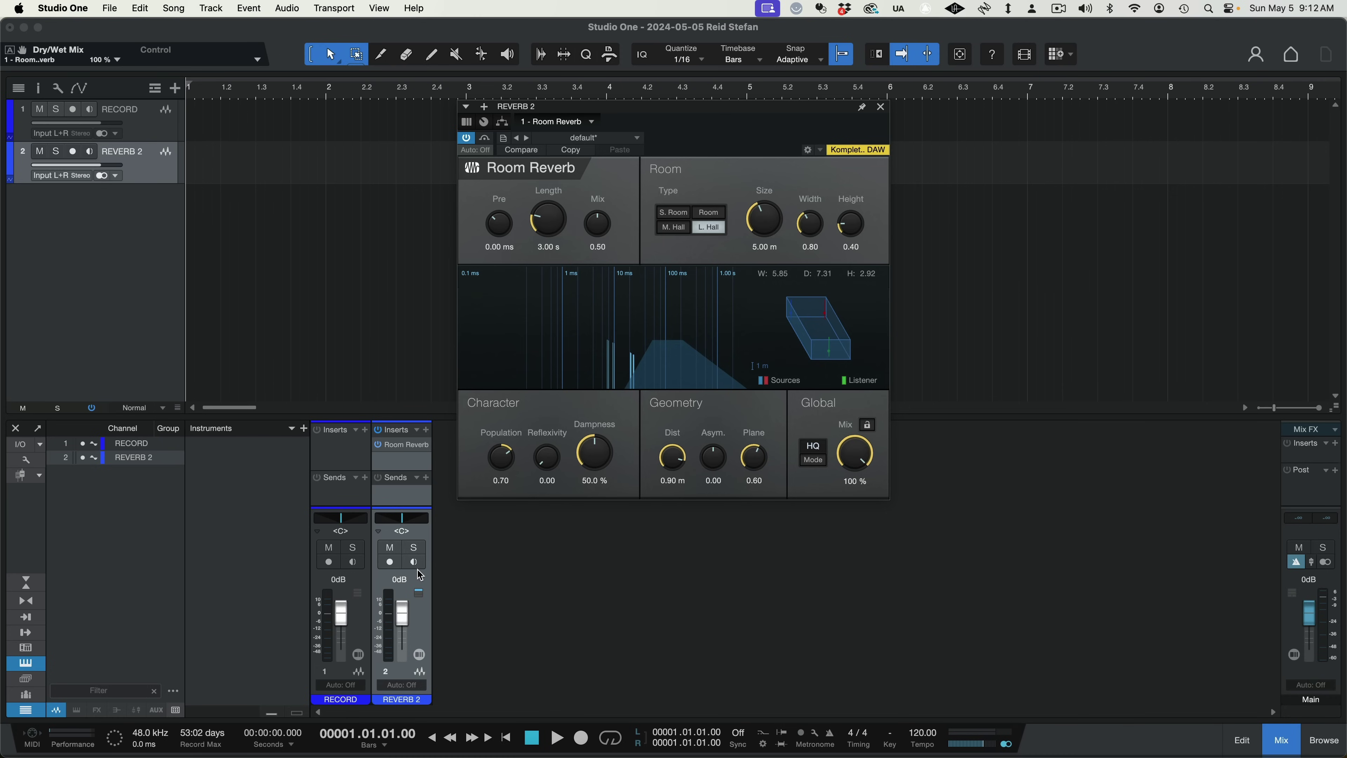
# Make Quantum HD 2 the audio device with a 128-sample block size
pyautogui.click(62, 8)
pyautogui.click(75, 53)
pyautogui.click(724, 200)
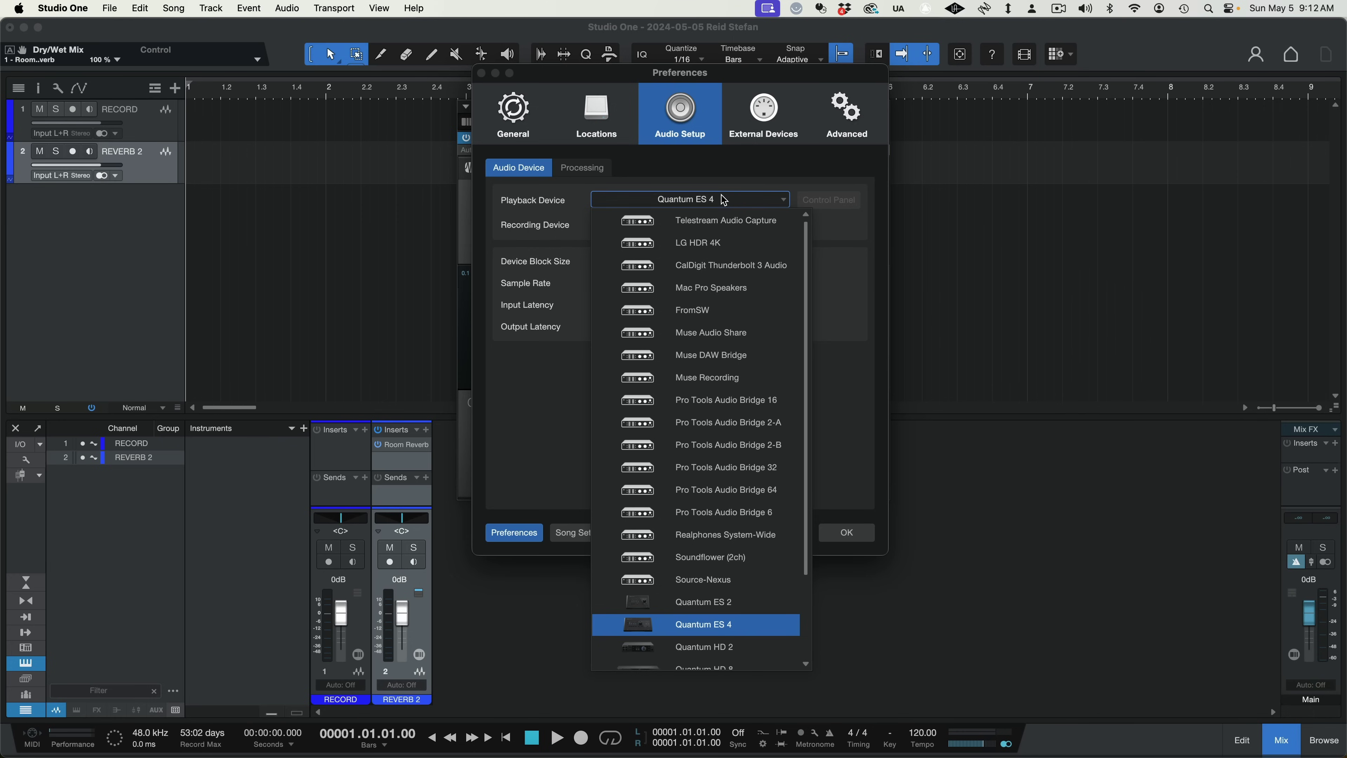
pyautogui.scroll(-3, 743, 626)
pyautogui.click(751, 580)
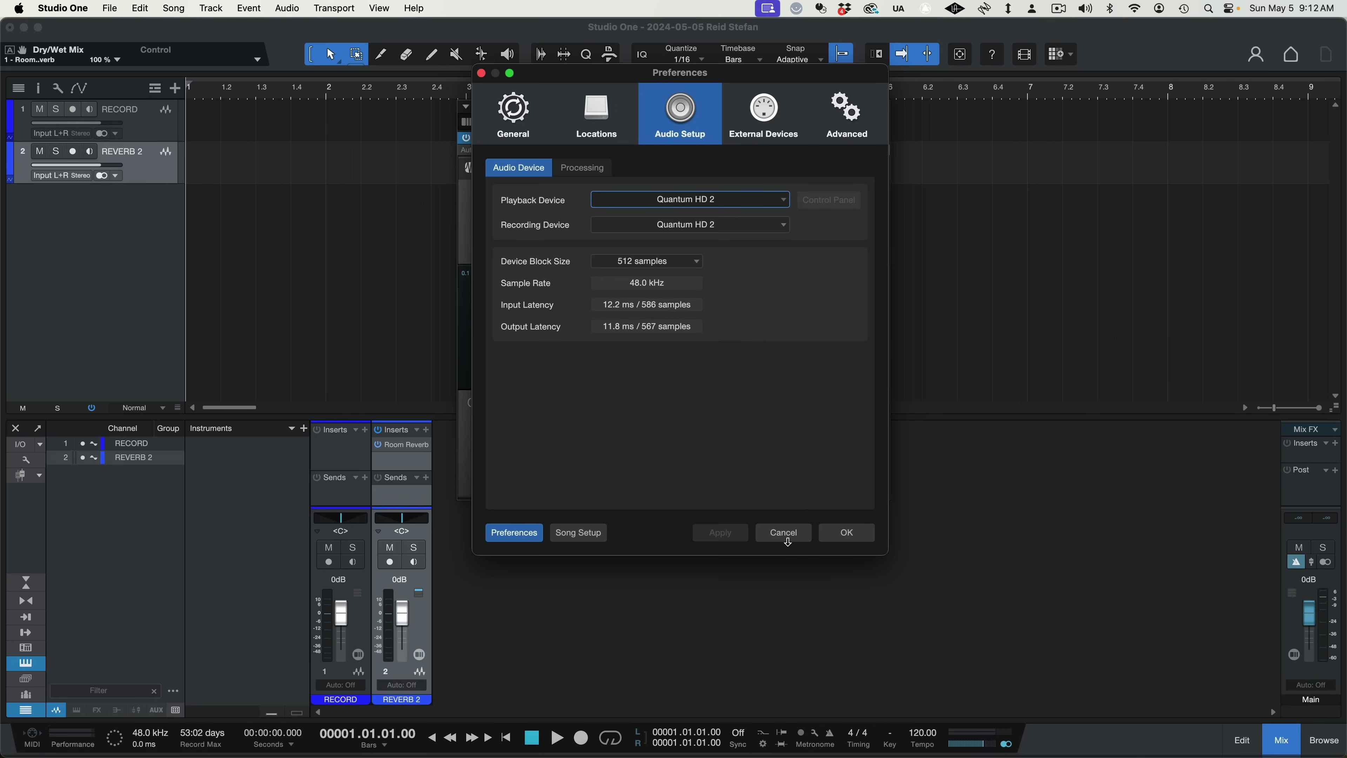
pyautogui.click(689, 261)
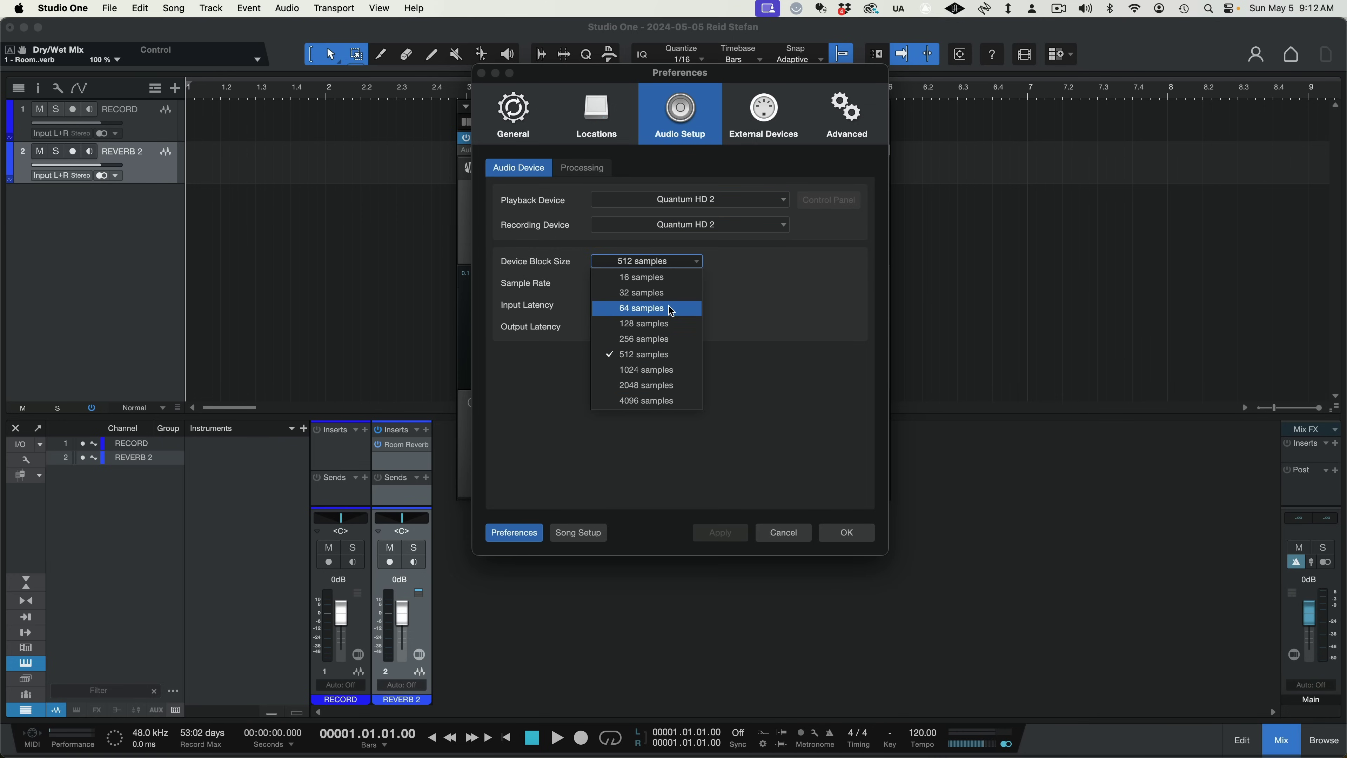
pyautogui.click(683, 323)
pyautogui.click(847, 533)
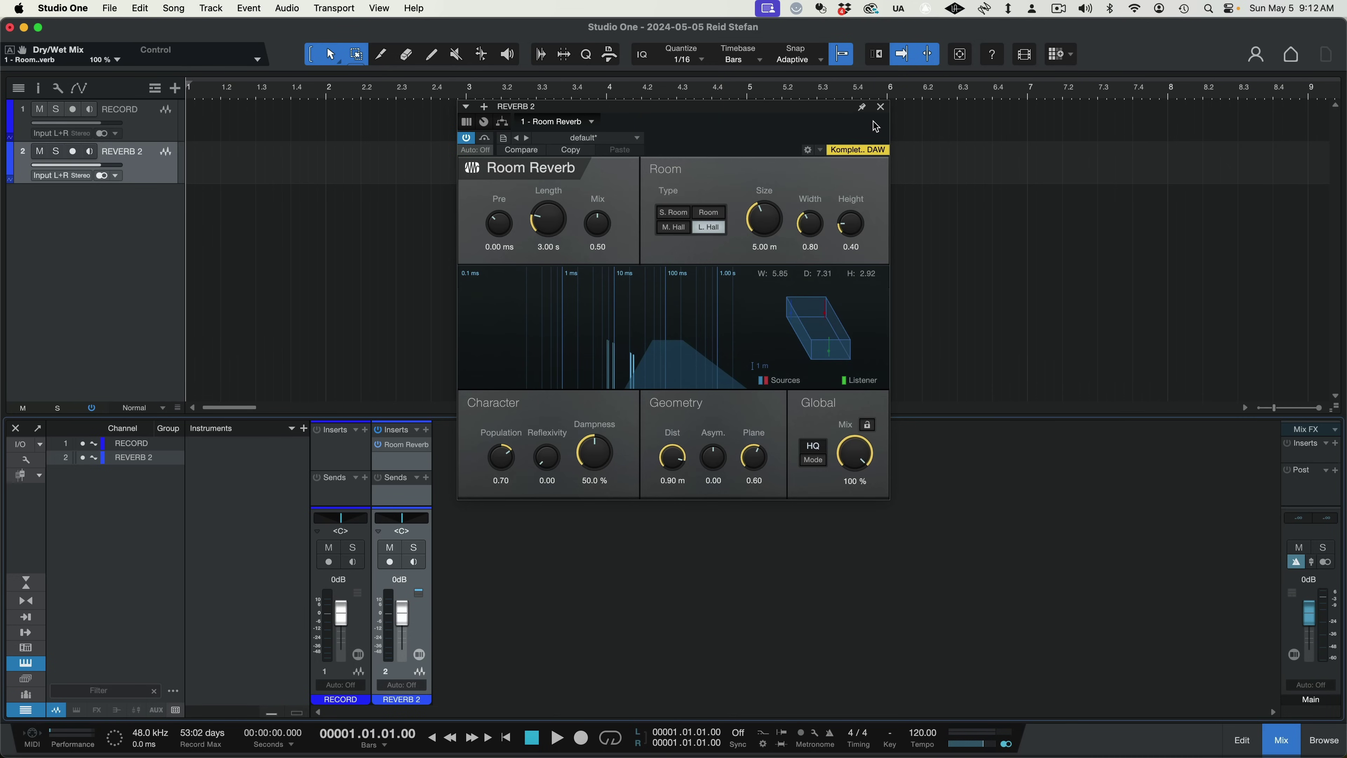
# Lower REVERB 2 to -24.2 dB, then arm, mute and monitor the RECORD track
pyautogui.moveTo(100, 166); pyautogui.dragTo(68, 169)
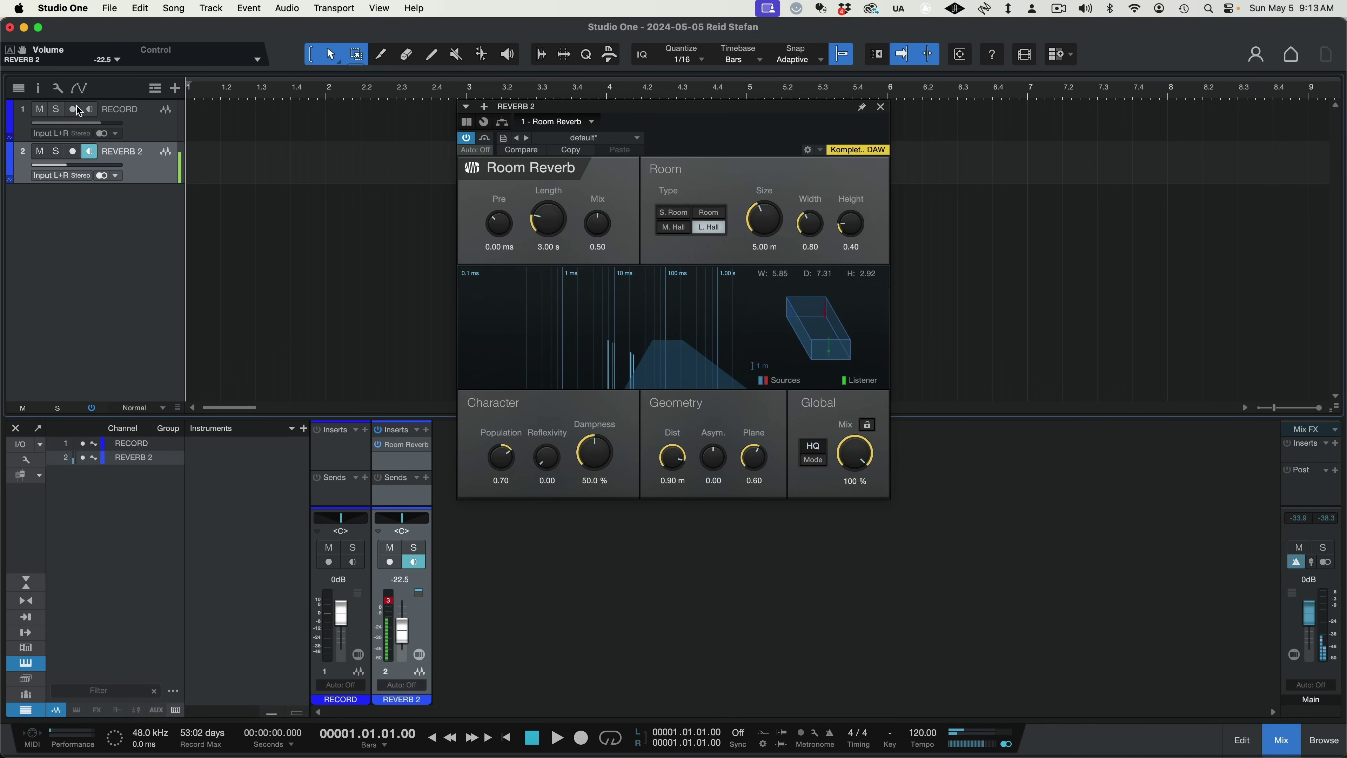
pyautogui.click(74, 110)
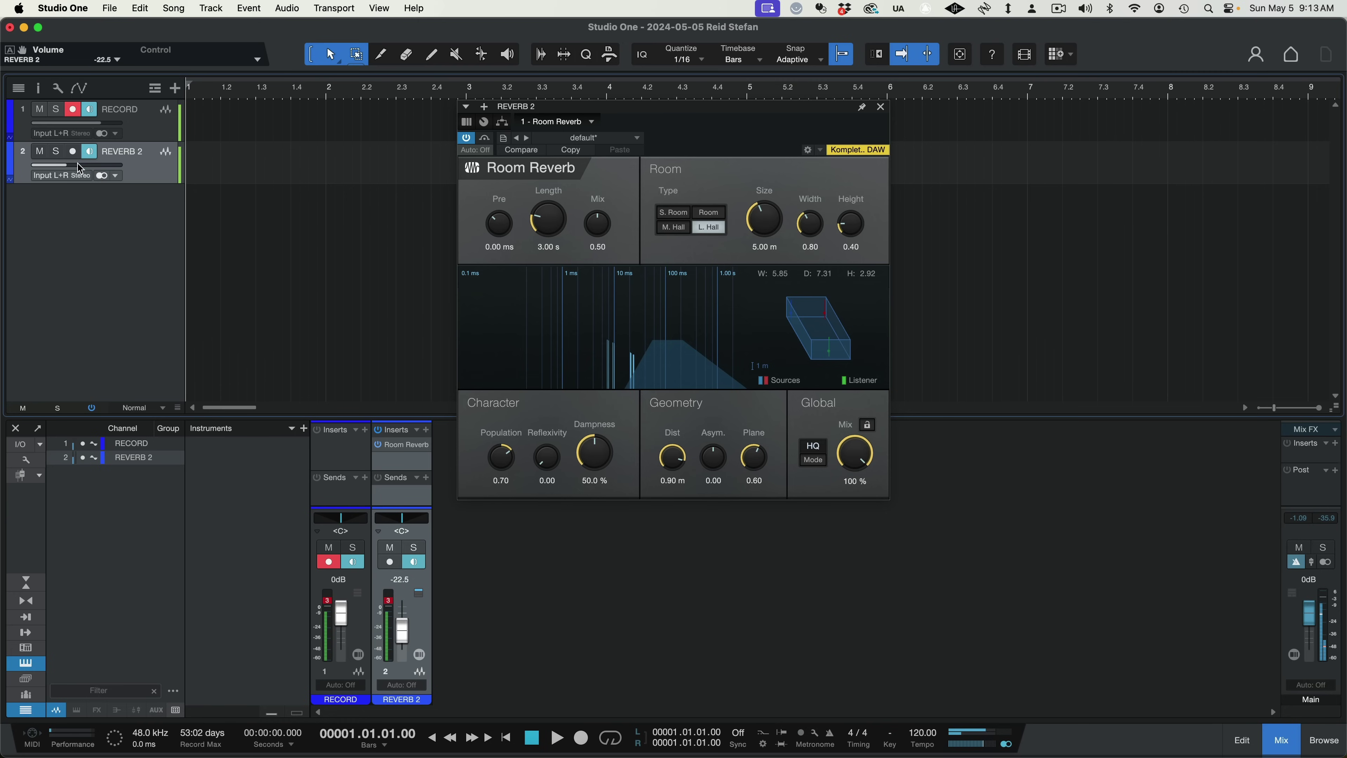
pyautogui.click(39, 109)
pyautogui.click(92, 110)
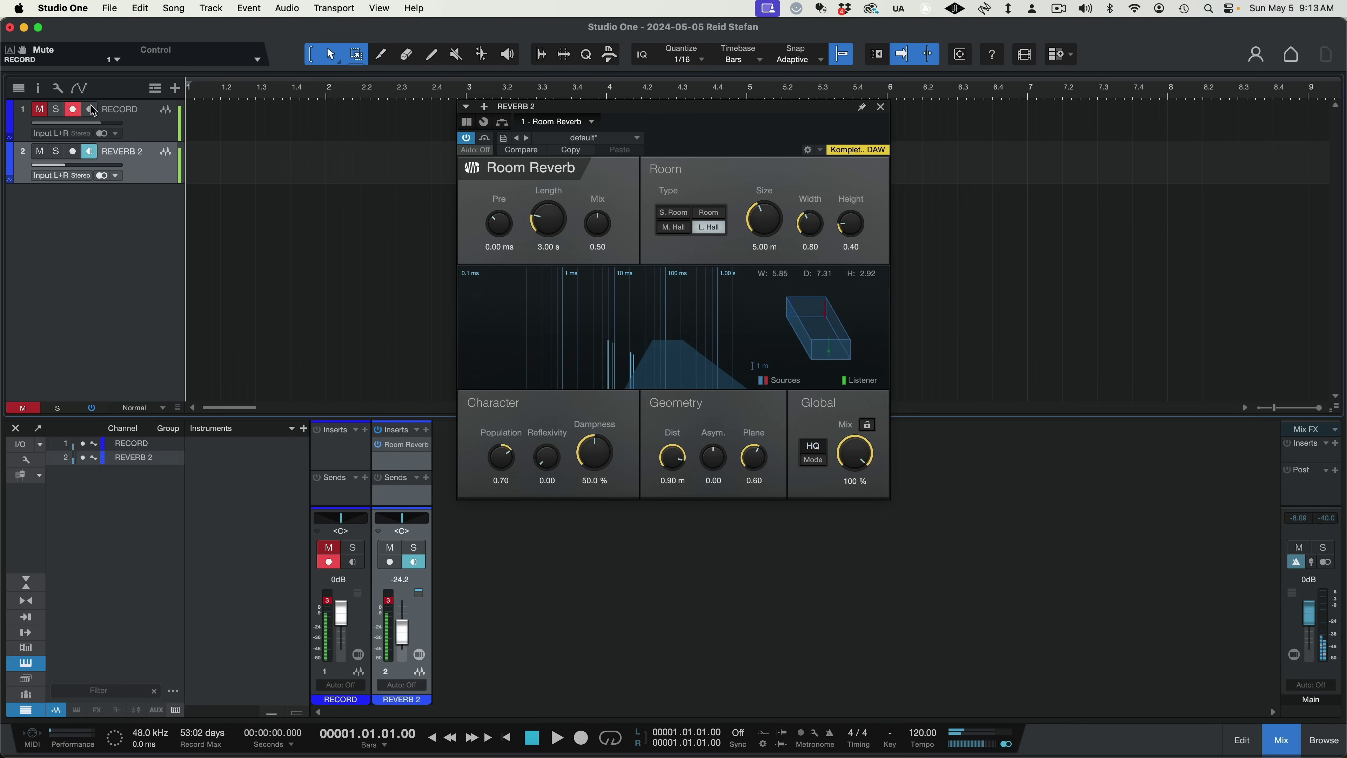
pyautogui.click(91, 110)
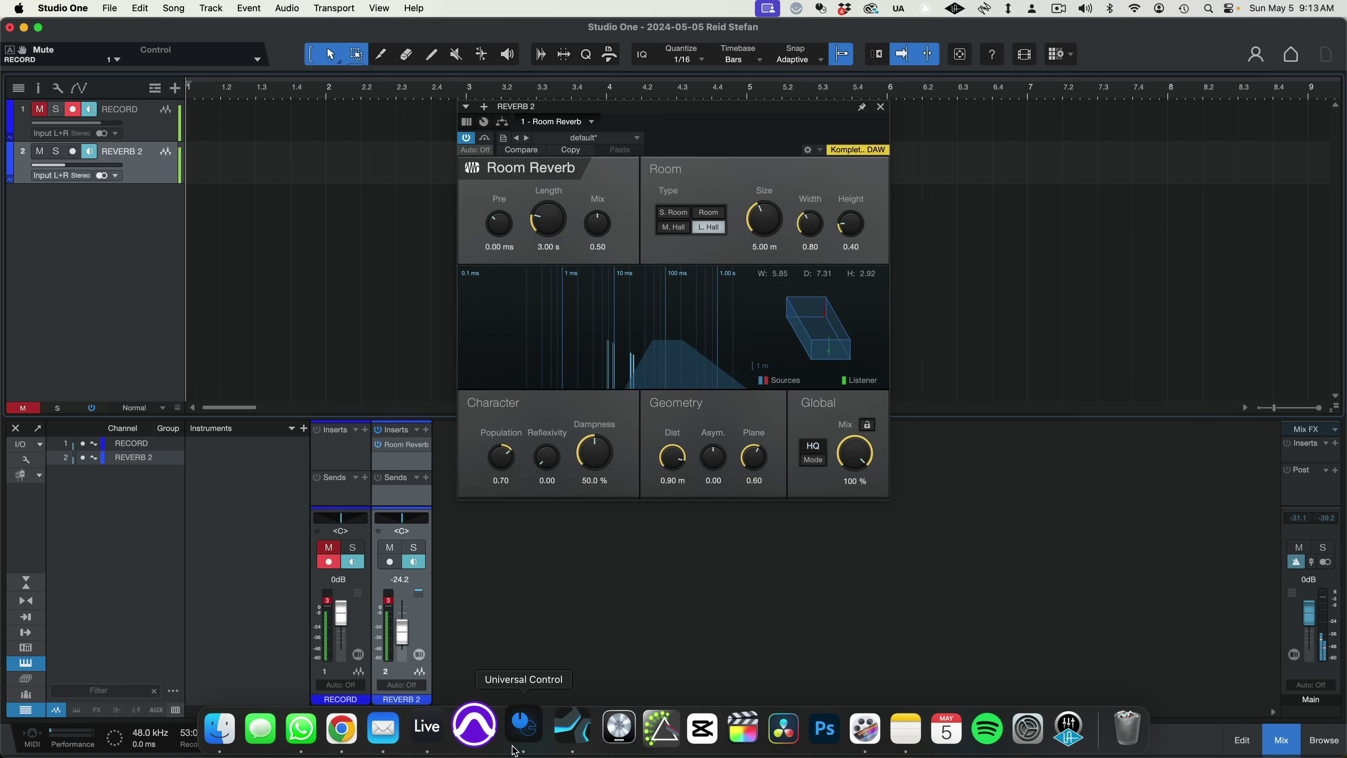
# Close the RECORD channel editor and record a roughly 10.8-second vocal take, RECORD(2)
pyautogui.click(522, 727)
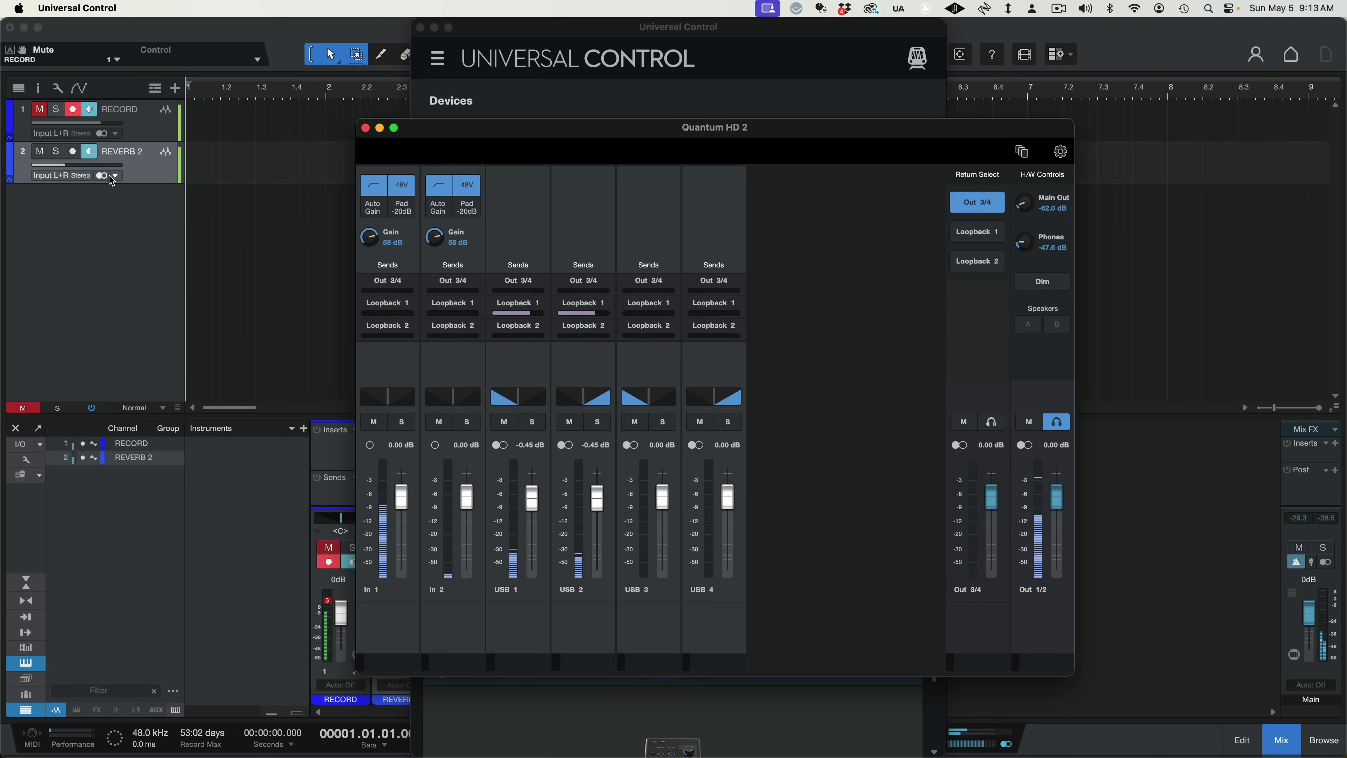
pyautogui.click(152, 170)
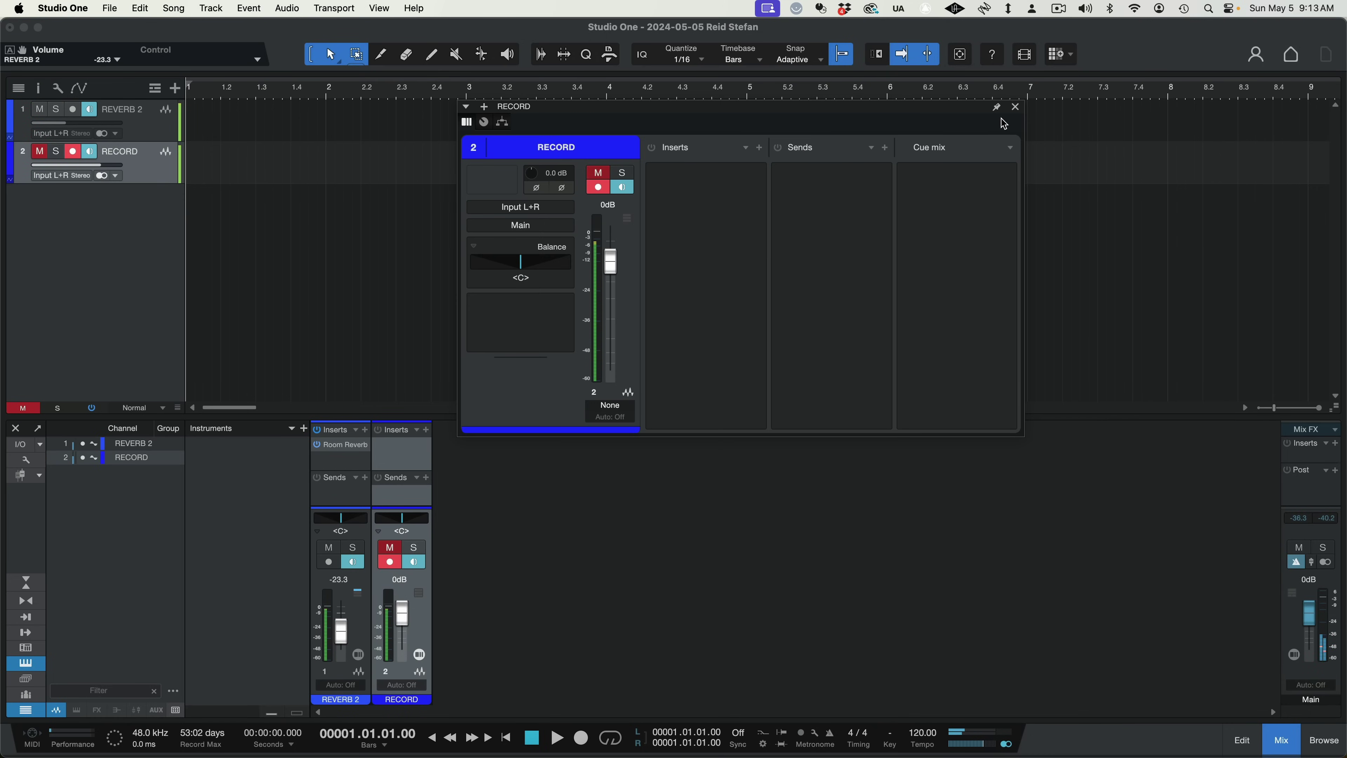
pyautogui.click(1017, 108)
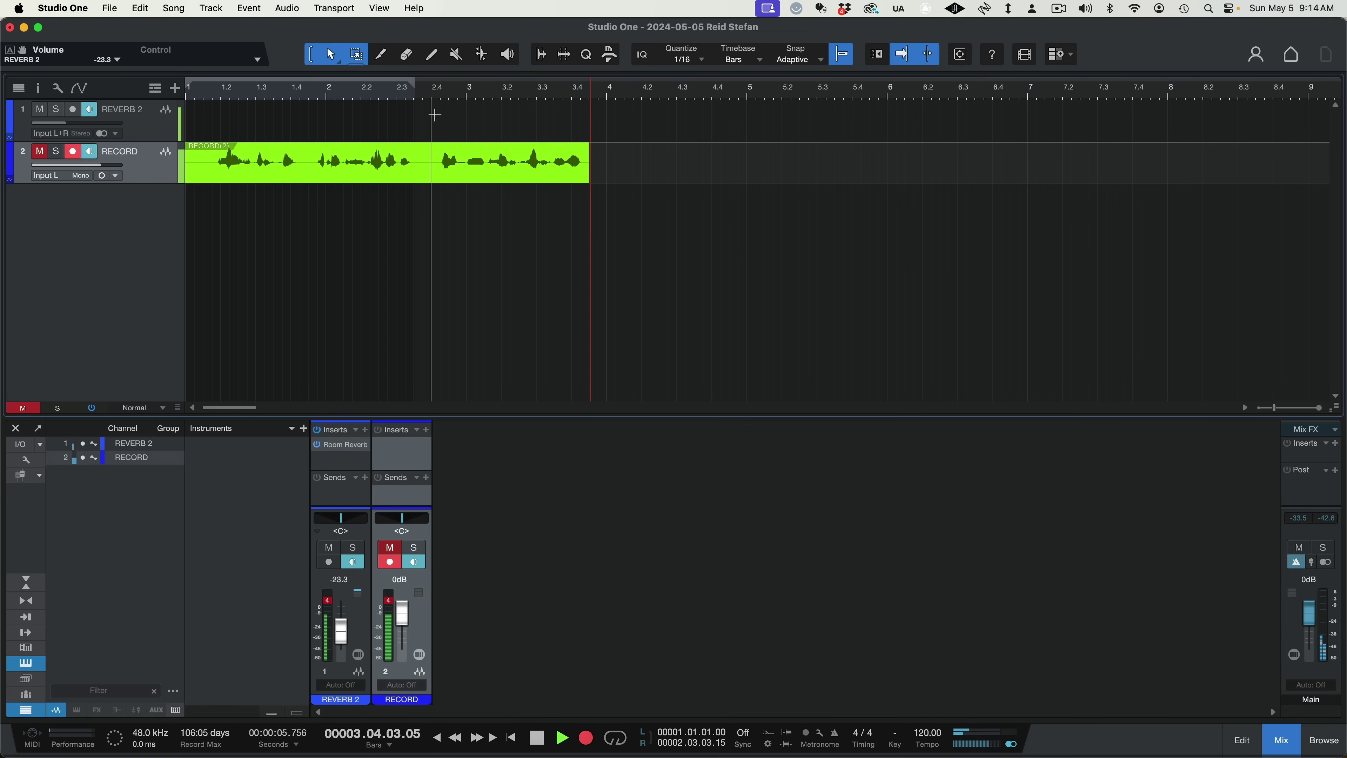
pyautogui.press('space')
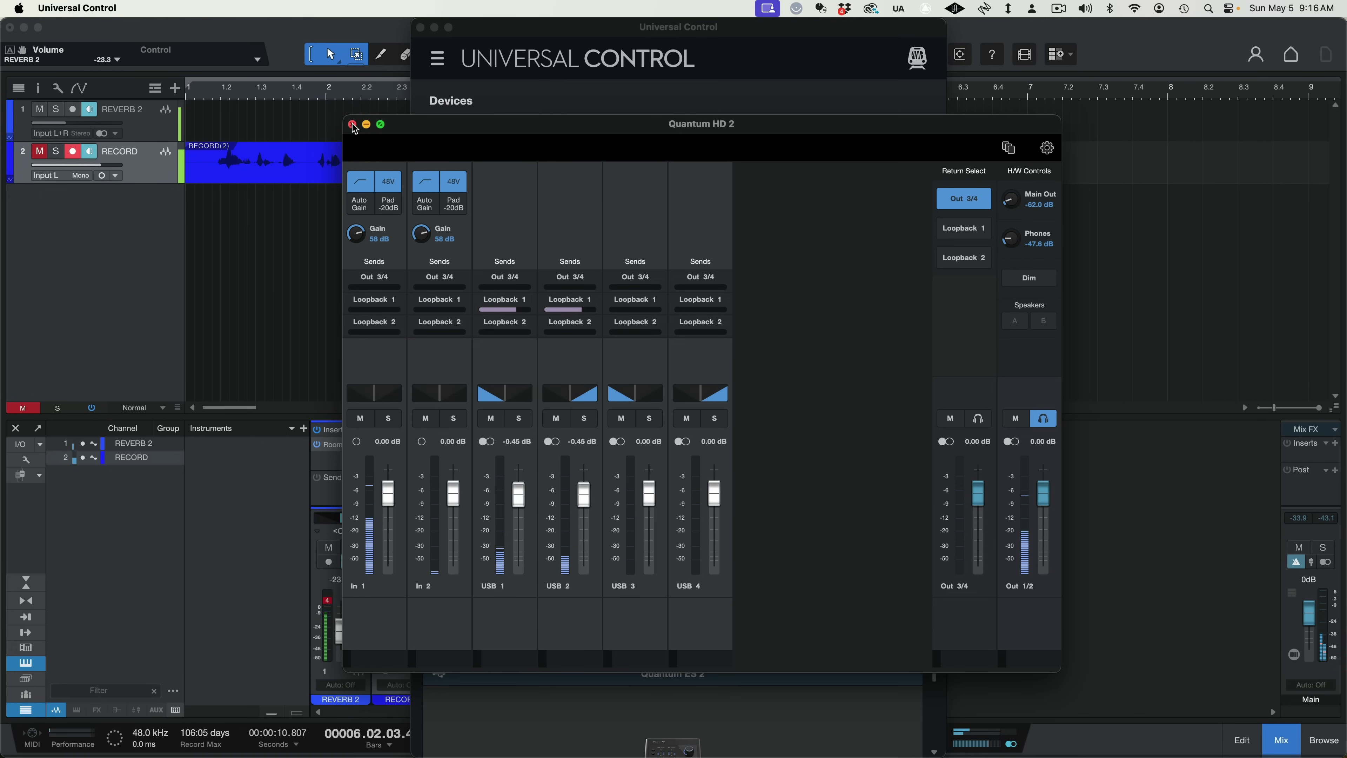
# Close the Quantum HD 2 mixer and reset the Quantum HD 8's In 1 trim to 0 dB
pyautogui.click(352, 125)
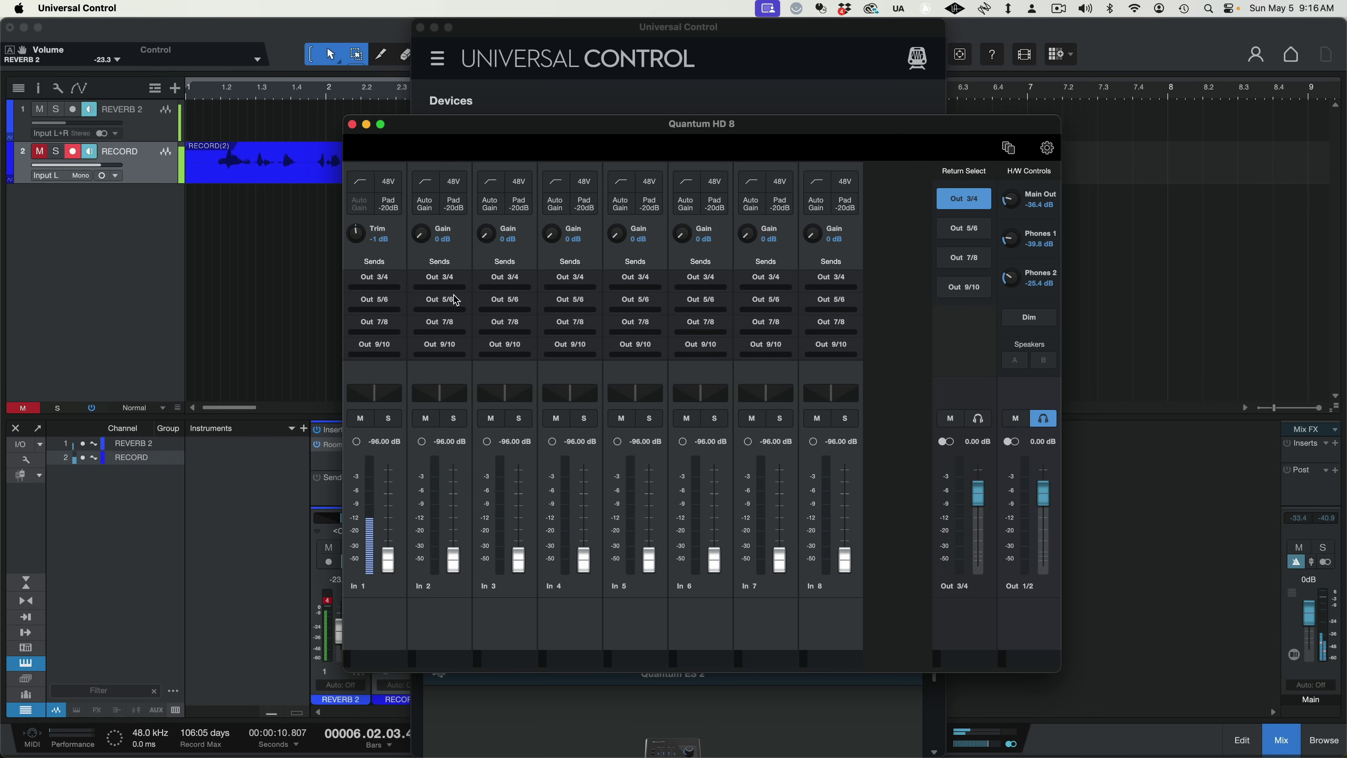
pyautogui.doubleClick(358, 233)
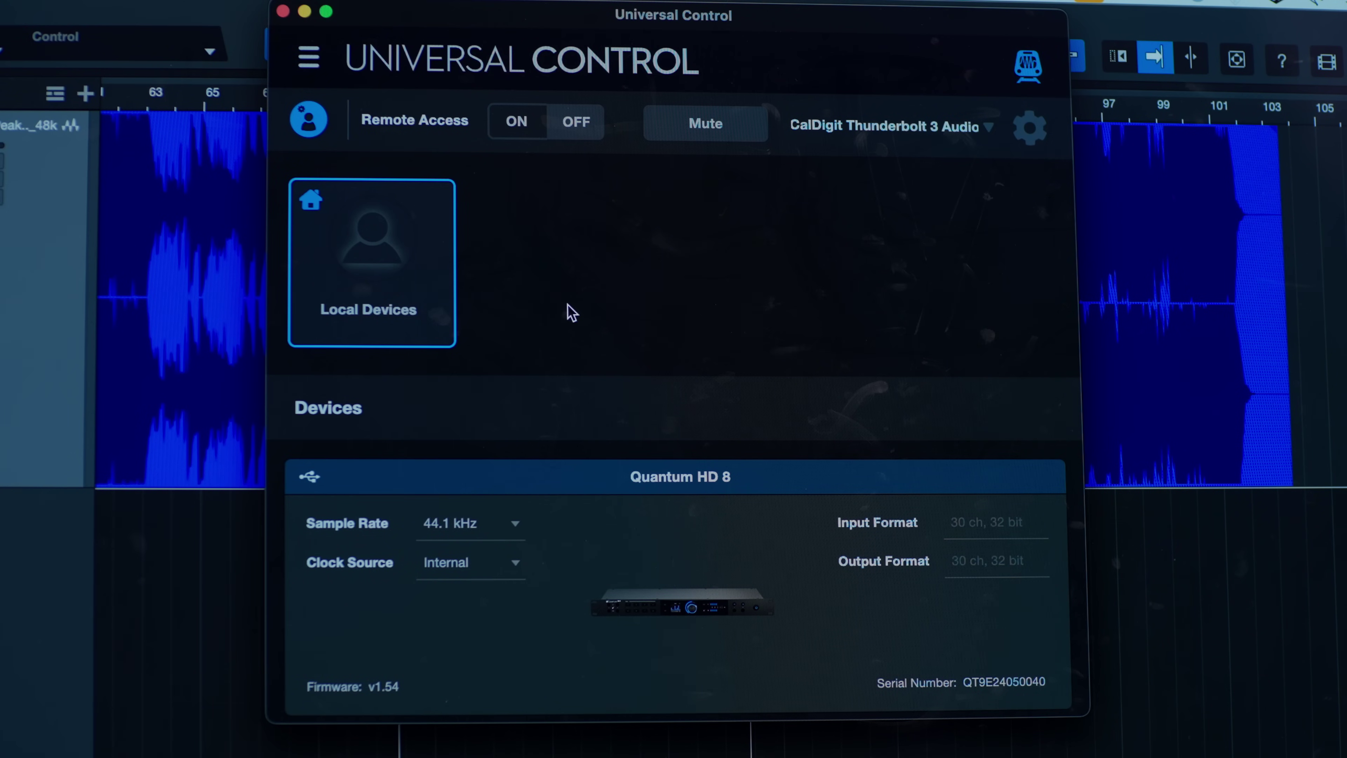
# Switch Remote Access to ON in Universal Control's main window
pyautogui.click(532, 135)
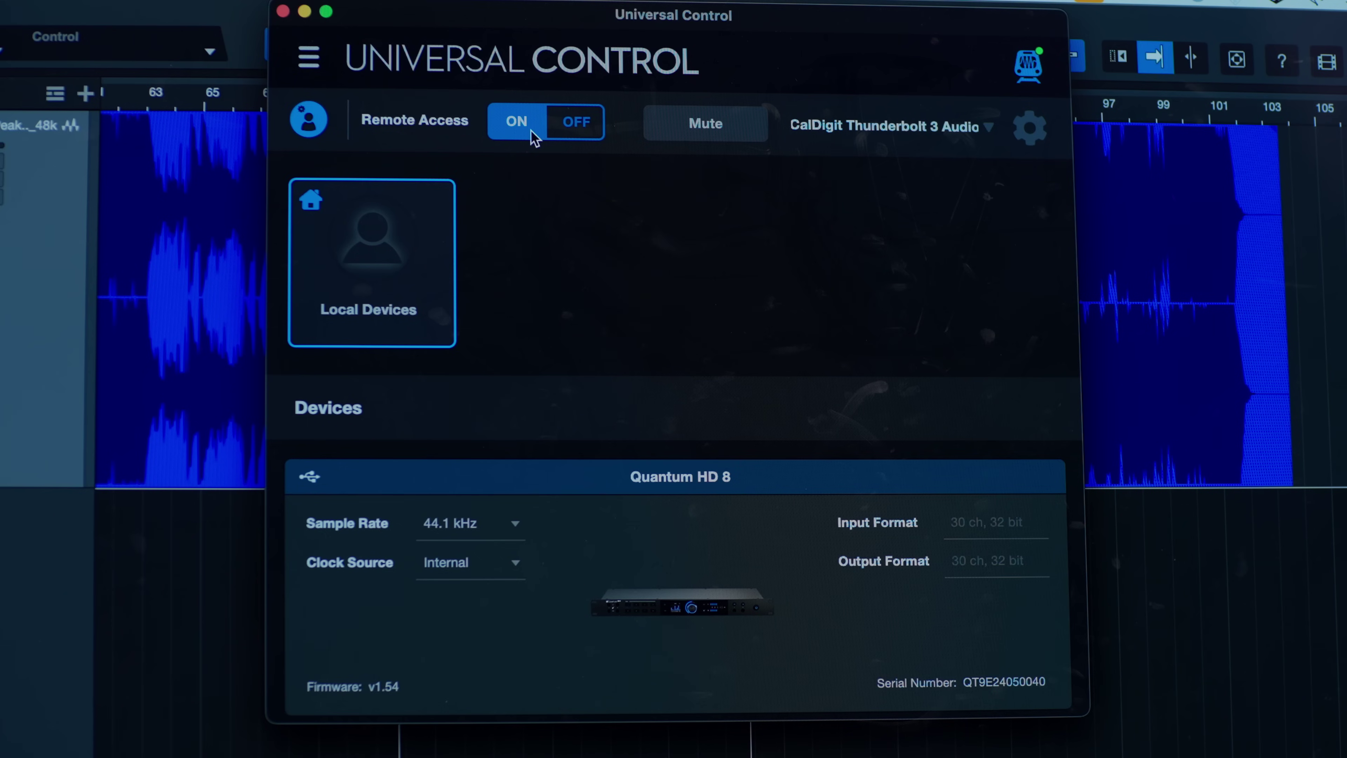